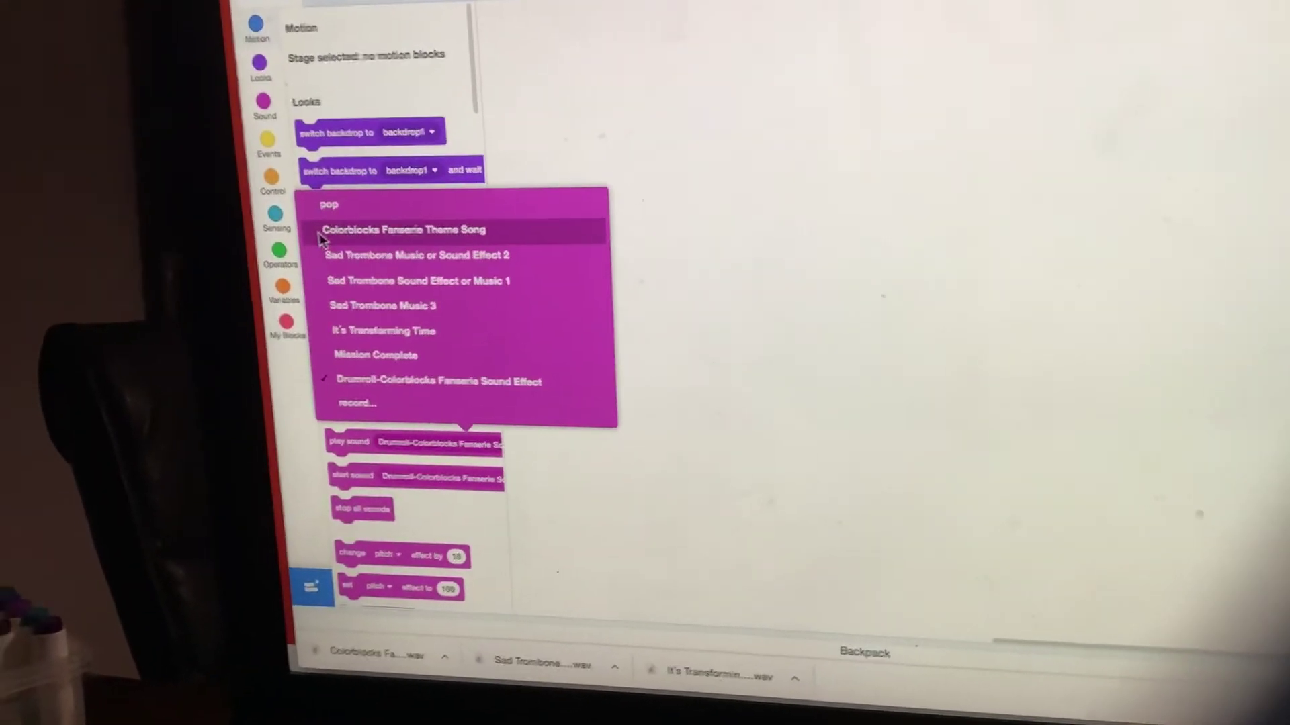
Set the play-sound-until-done block to Colorblocks Fanserie Theme Song, play it, then reopen the sound list.
{"action": "left_click", "coordinate": [256, 237]}
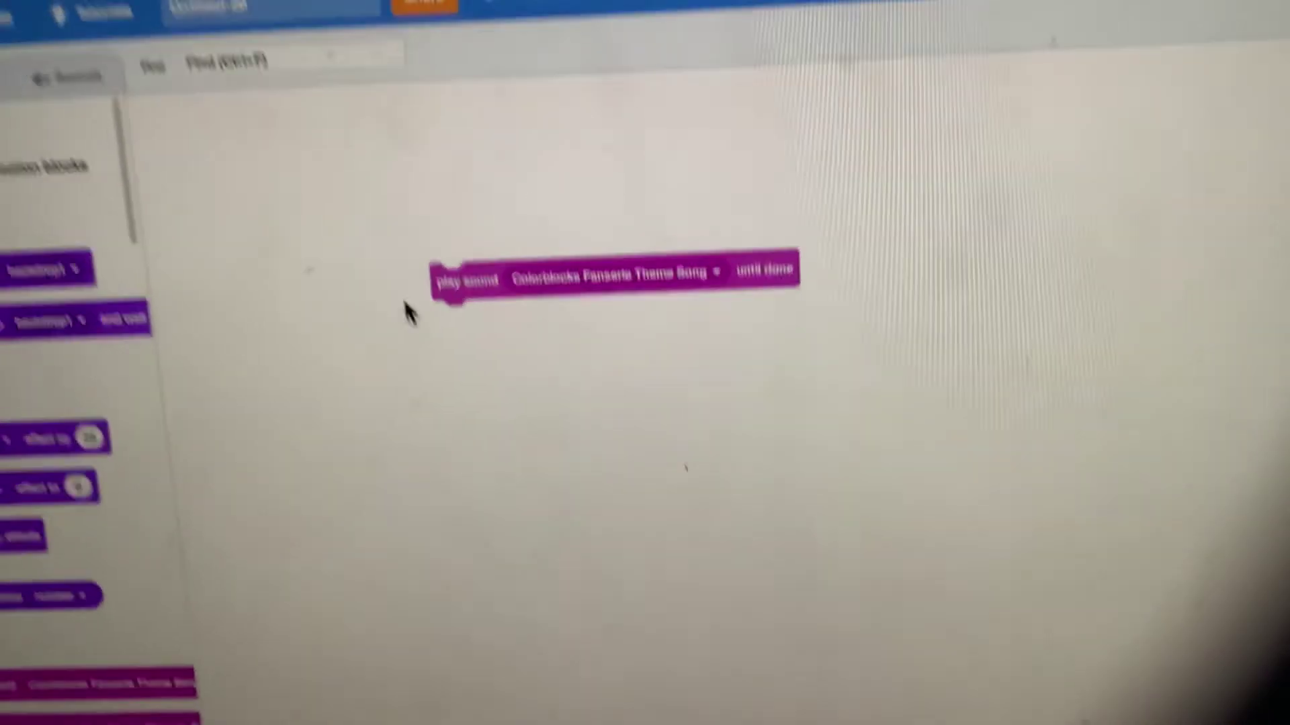
{"action": "left_click", "coordinate": [463, 314]}
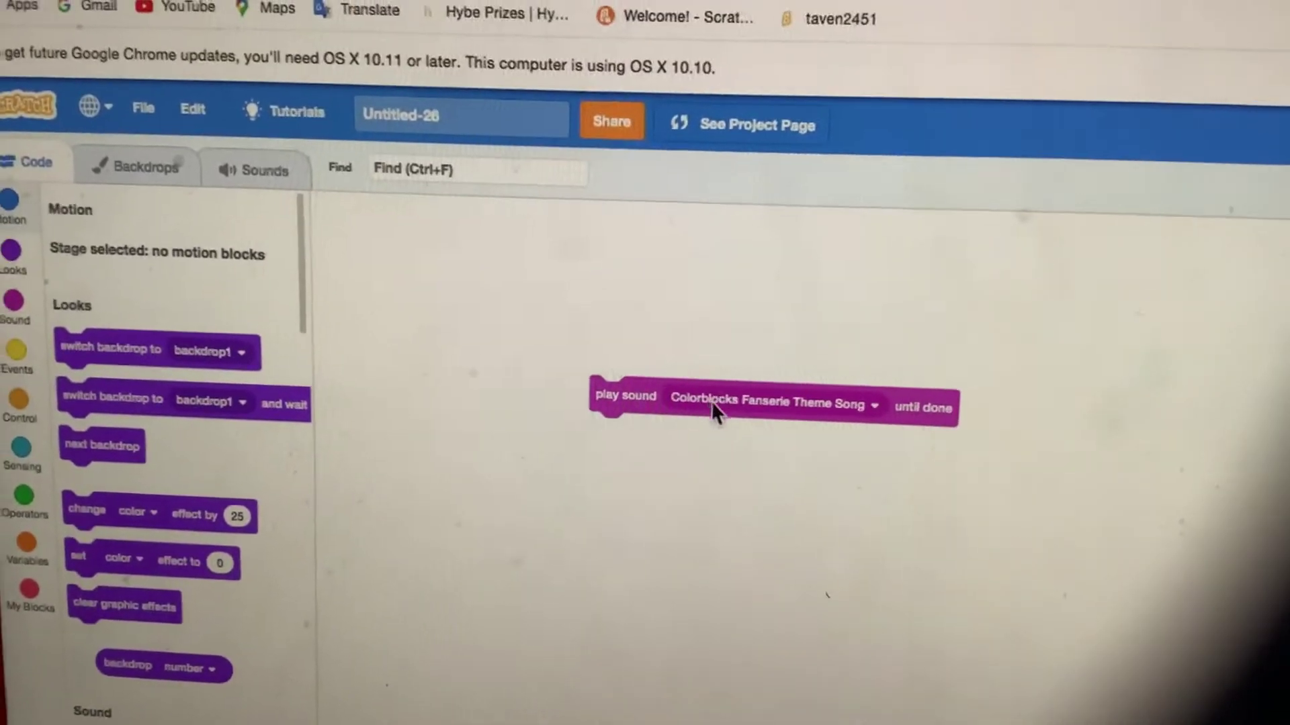
{"action": "left_click", "coordinate": [766, 365]}
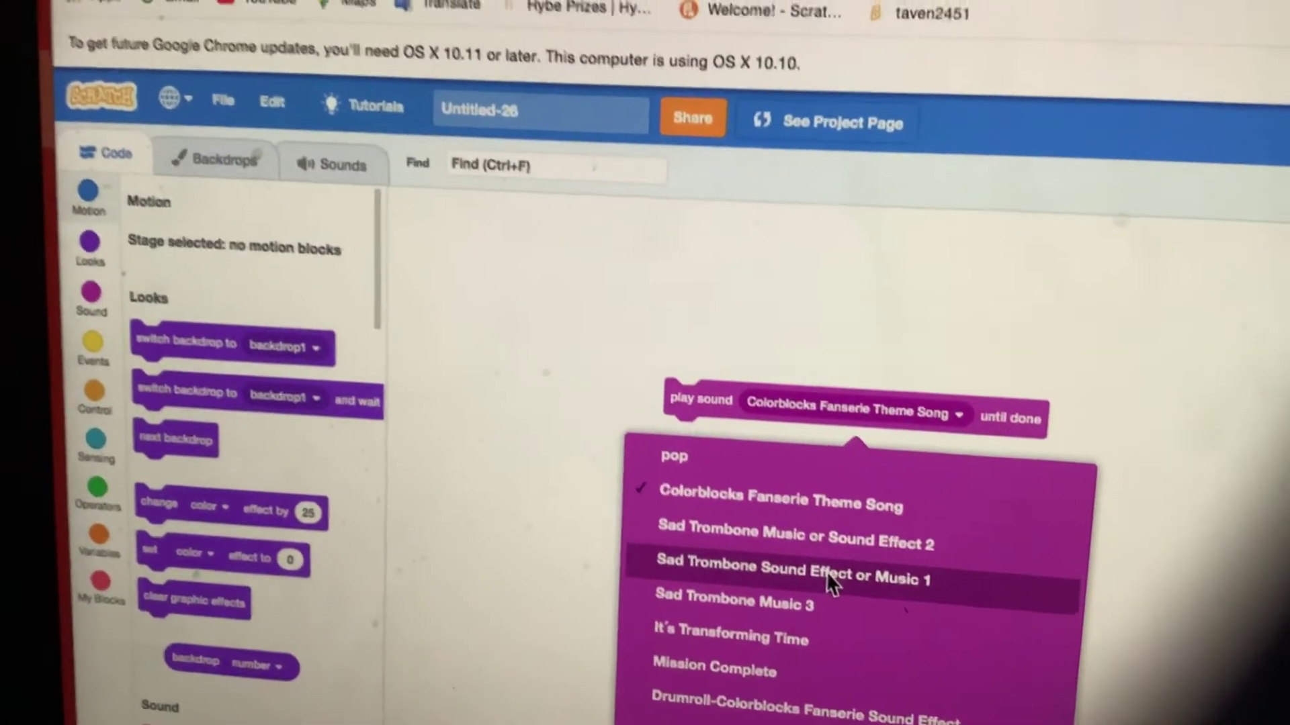
Switch the block to Sad Trombone Sound Effect or Music 1, Music or Sound Effect 2, and Music 3, playing each in turn.
{"action": "left_click", "coordinate": [831, 578]}
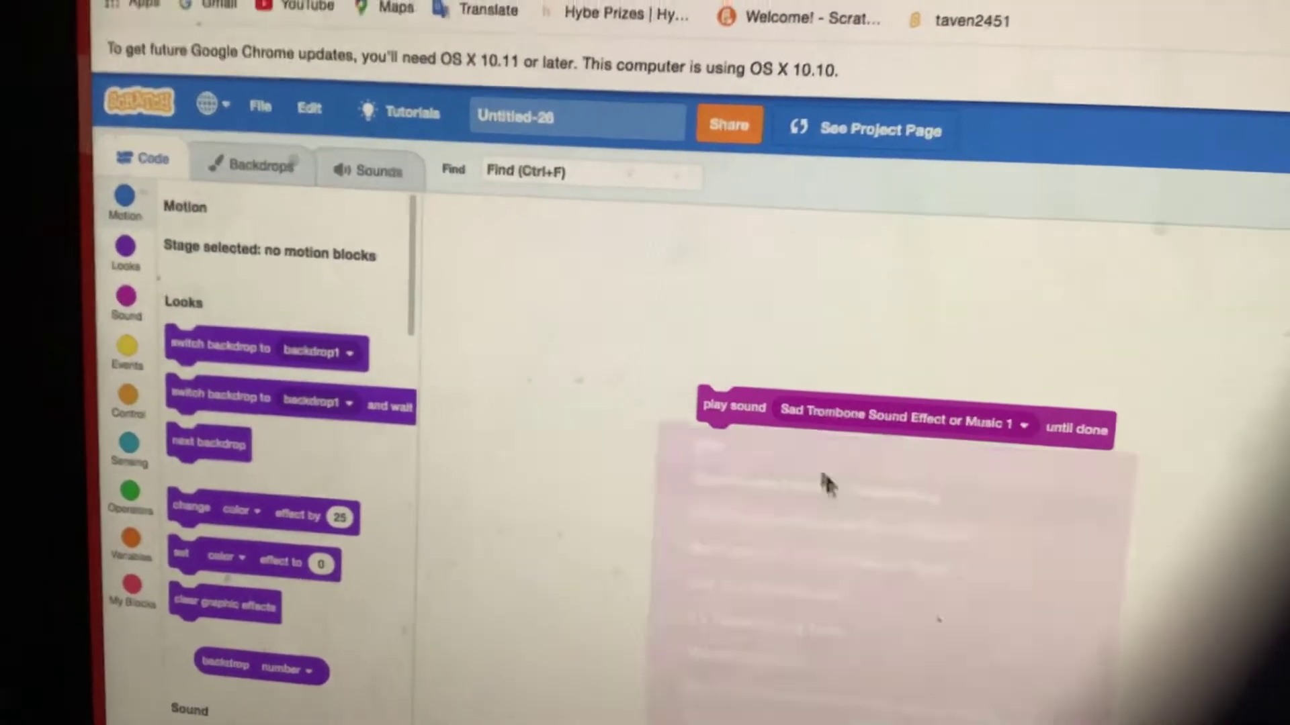
{"action": "left_click", "coordinate": [726, 386]}
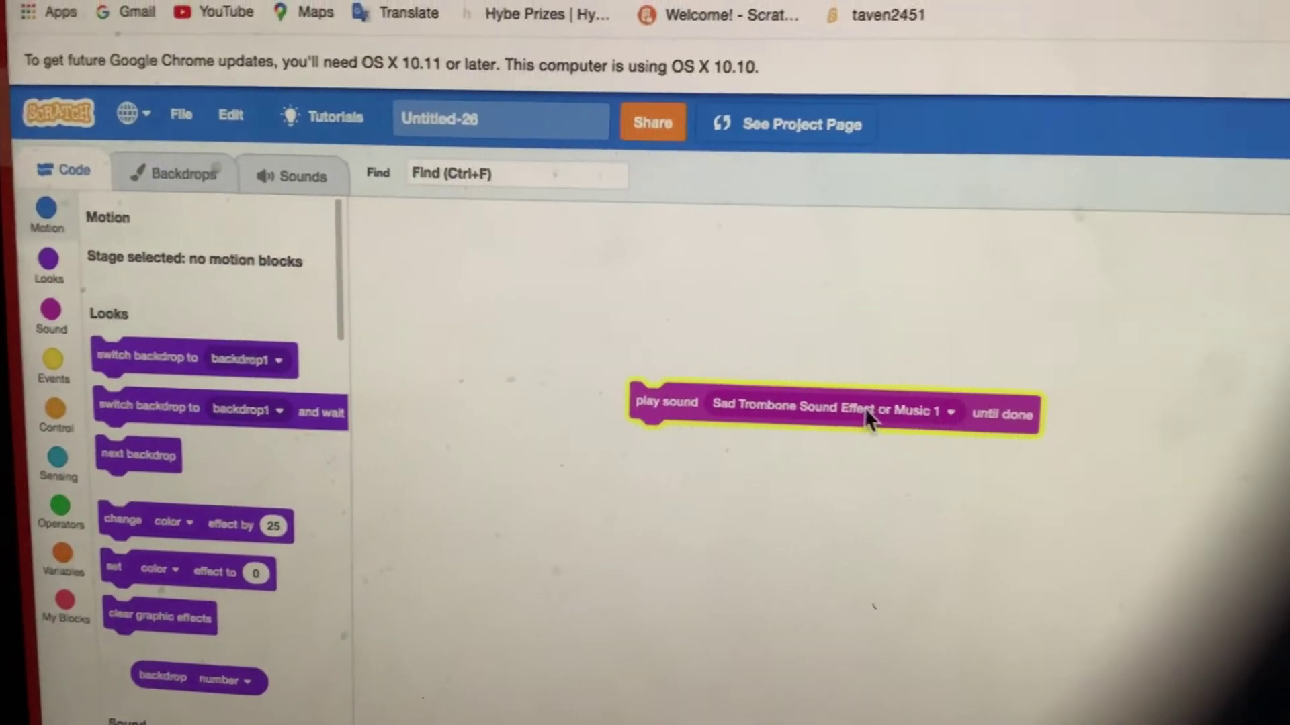
{"action": "left_click", "coordinate": [867, 395]}
{"action": "left_click", "coordinate": [849, 522]}
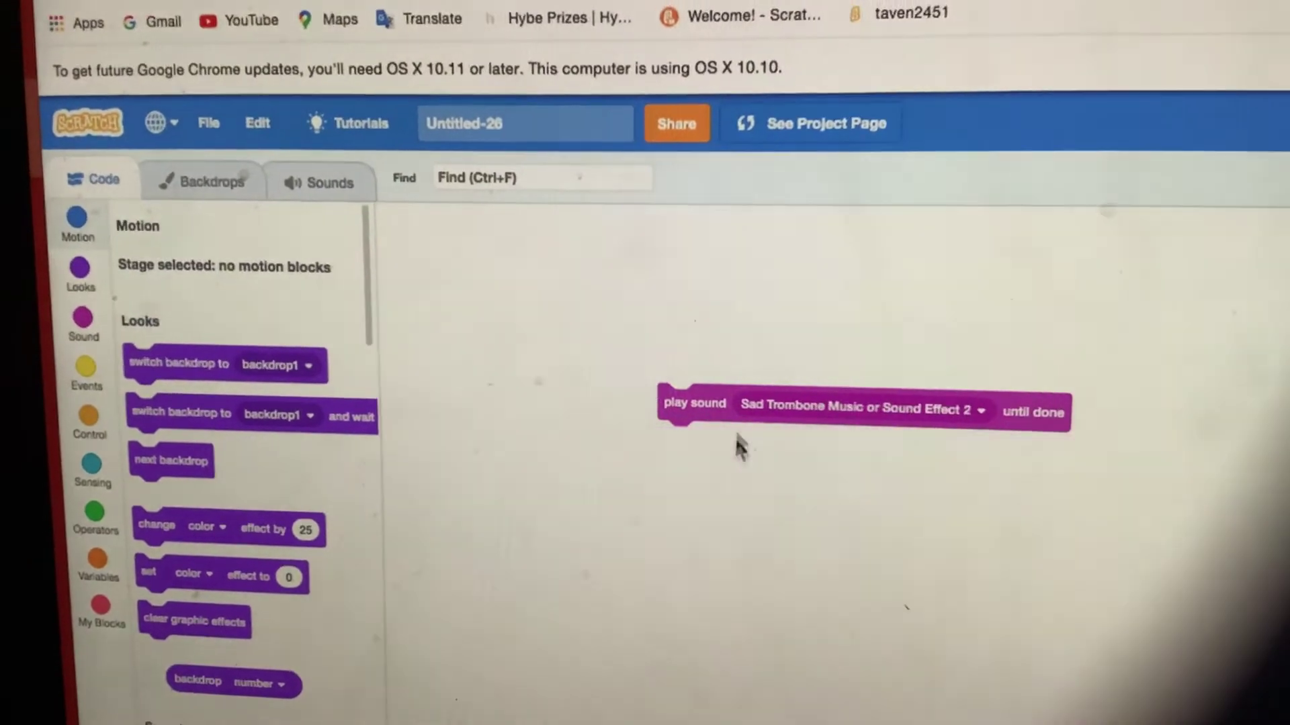
{"action": "left_click", "coordinate": [689, 383]}
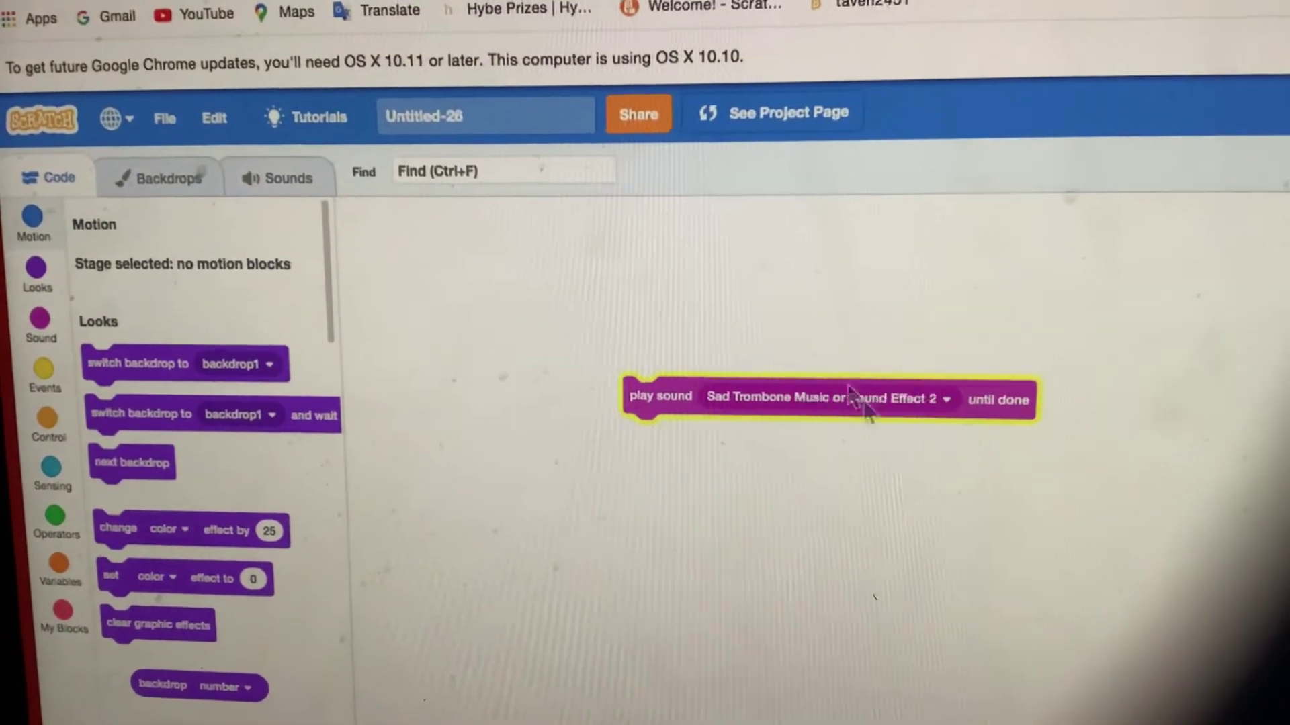
{"action": "left_click", "coordinate": [857, 414]}
{"action": "left_click", "coordinate": [871, 596]}
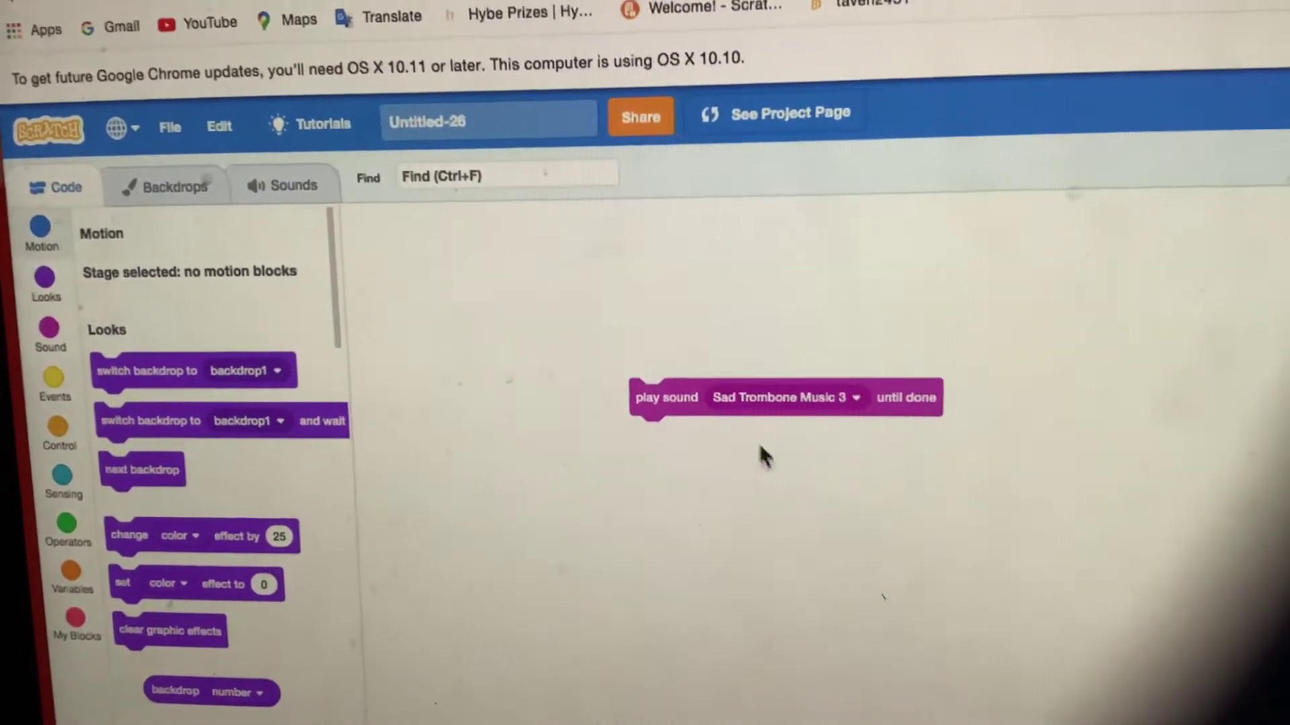
{"action": "left_click", "coordinate": [697, 417]}
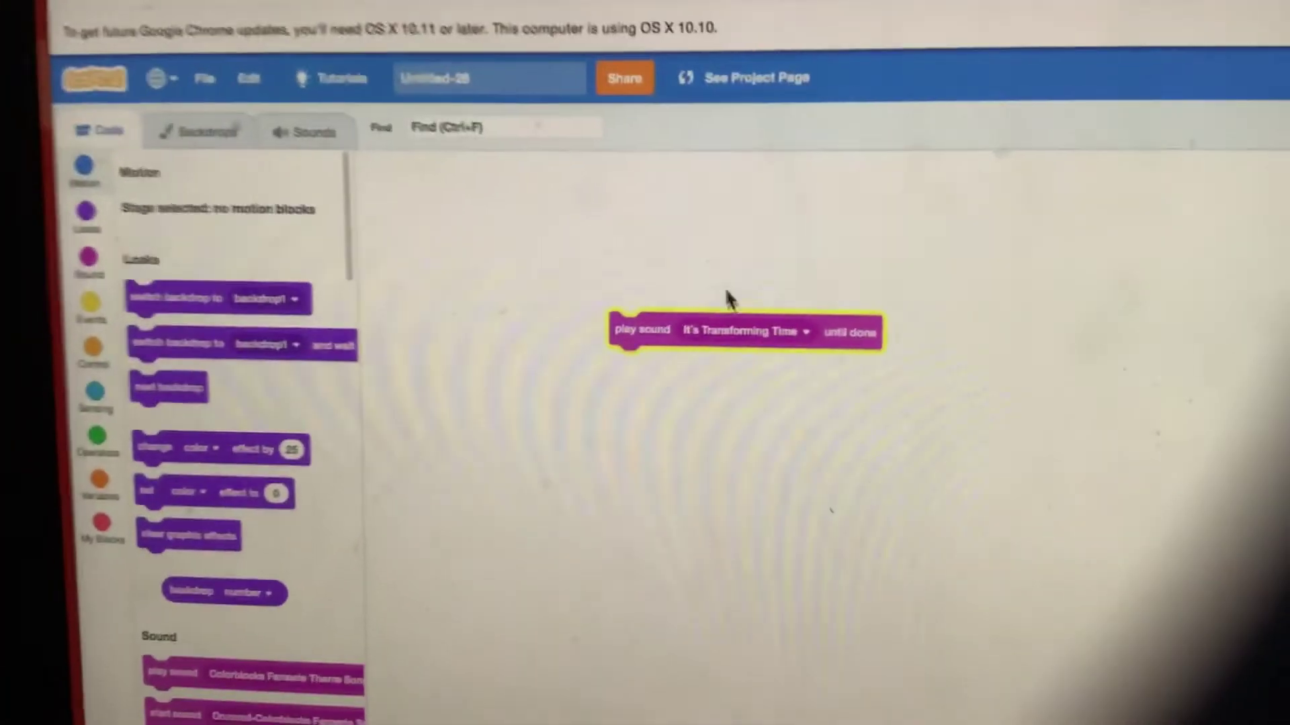
Set the block's sound to Mission Complete, then reopen the sound list to pick the drumroll.
{"action": "left_click", "coordinate": [733, 329]}
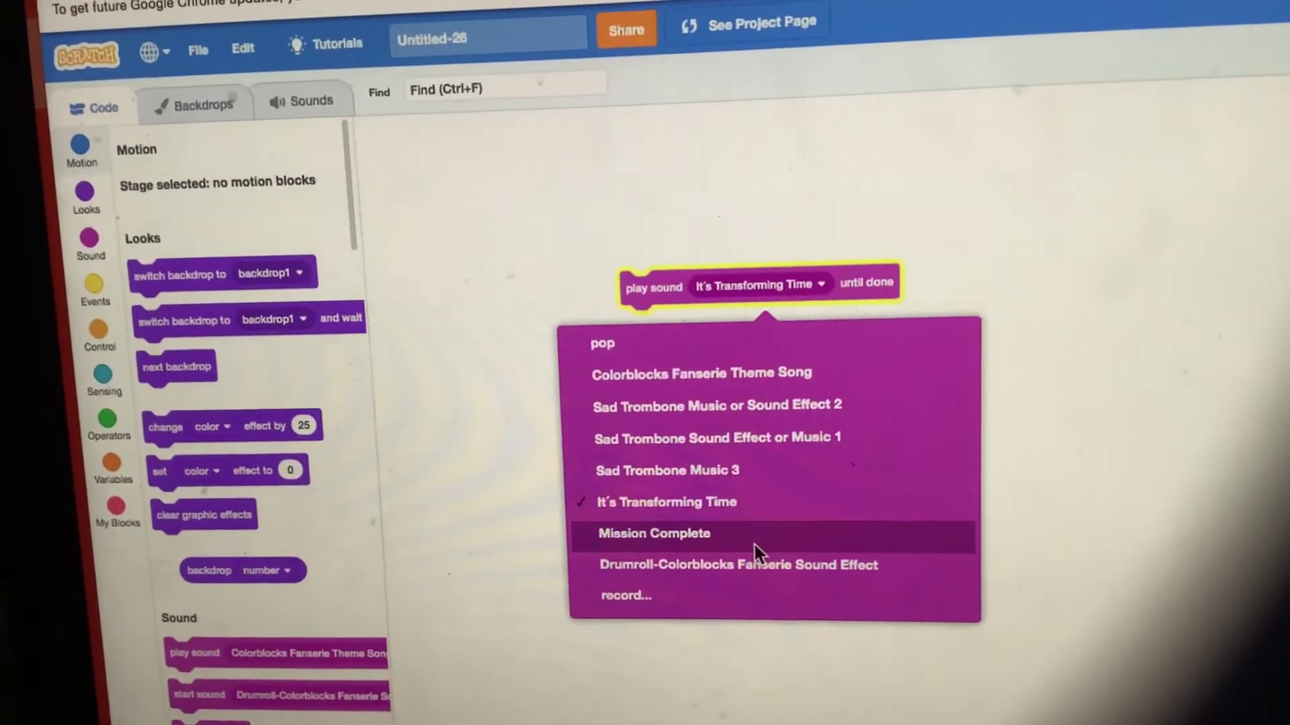
{"action": "left_click", "coordinate": [755, 545]}
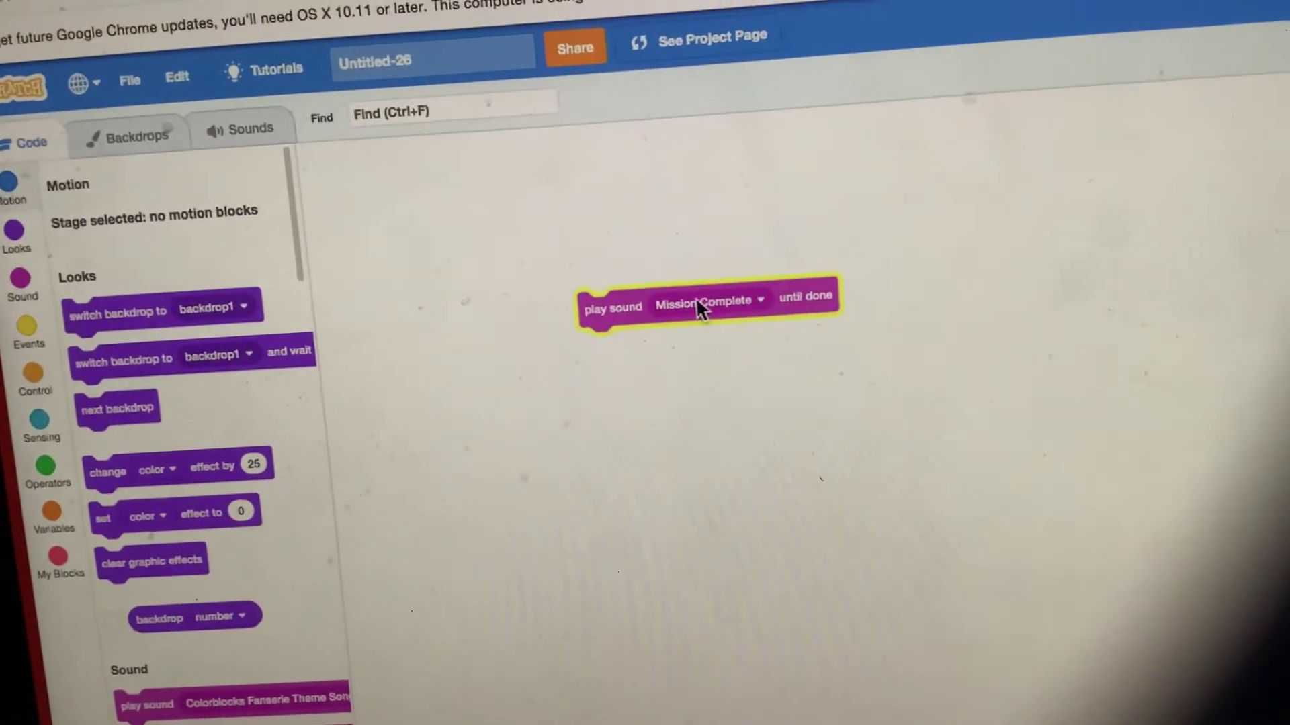
{"action": "left_click", "coordinate": [730, 296]}
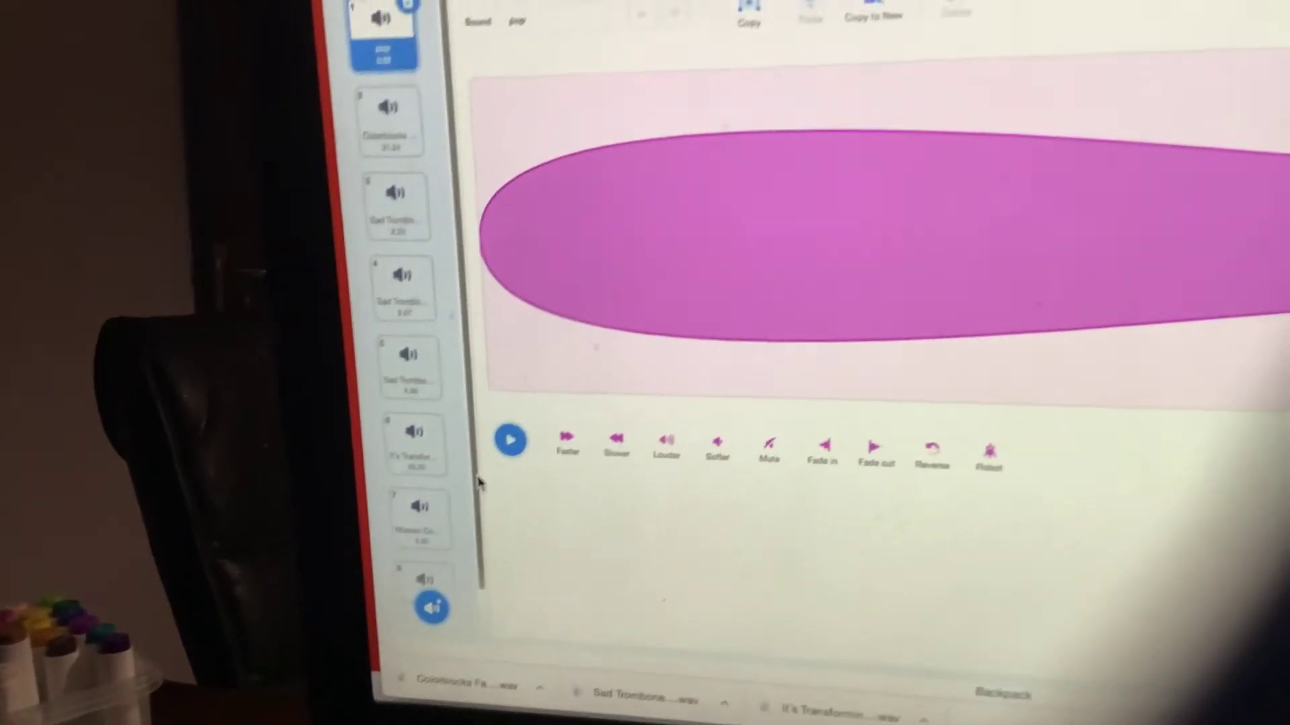
Delete the old drumroll sound, sound 8, from the project's sounds.
{"action": "left_click", "coordinate": [409, 561]}
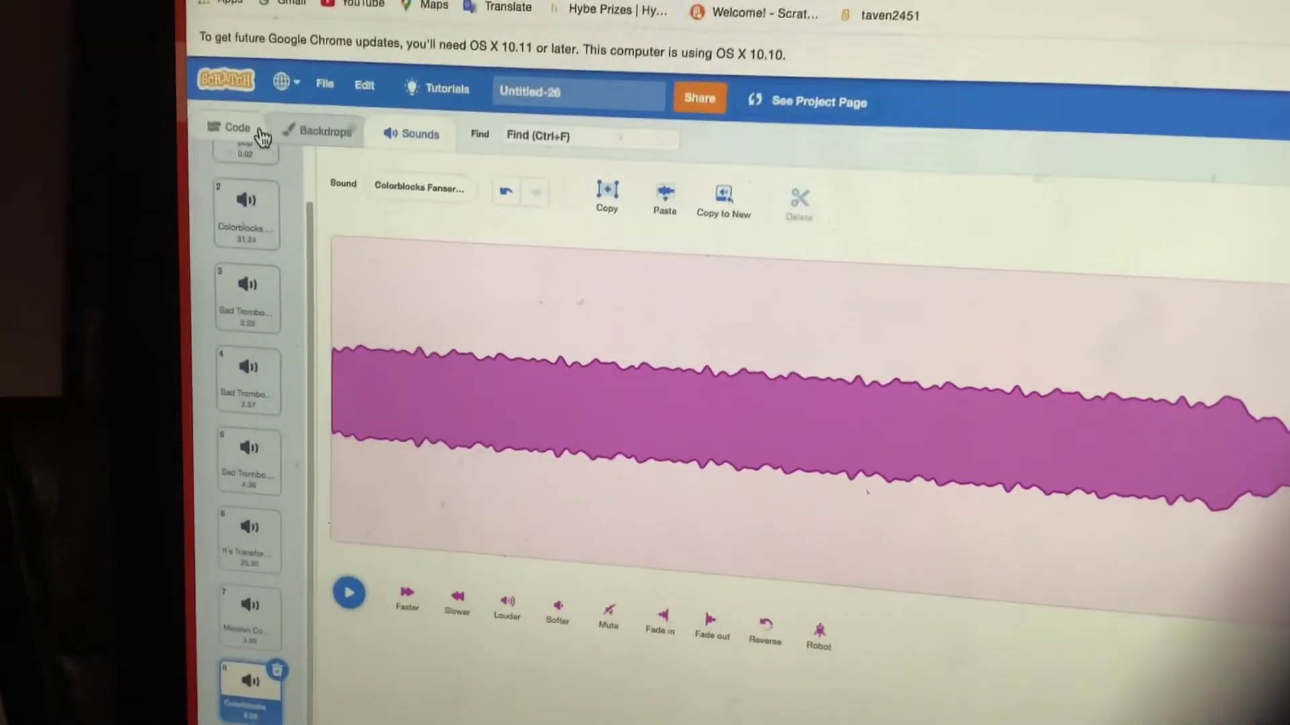
Back in the code area, set the block to Colorblocks Fanserie-Drumroll OST (Sound Effect) and play it.
{"action": "left_click", "coordinate": [203, 144]}
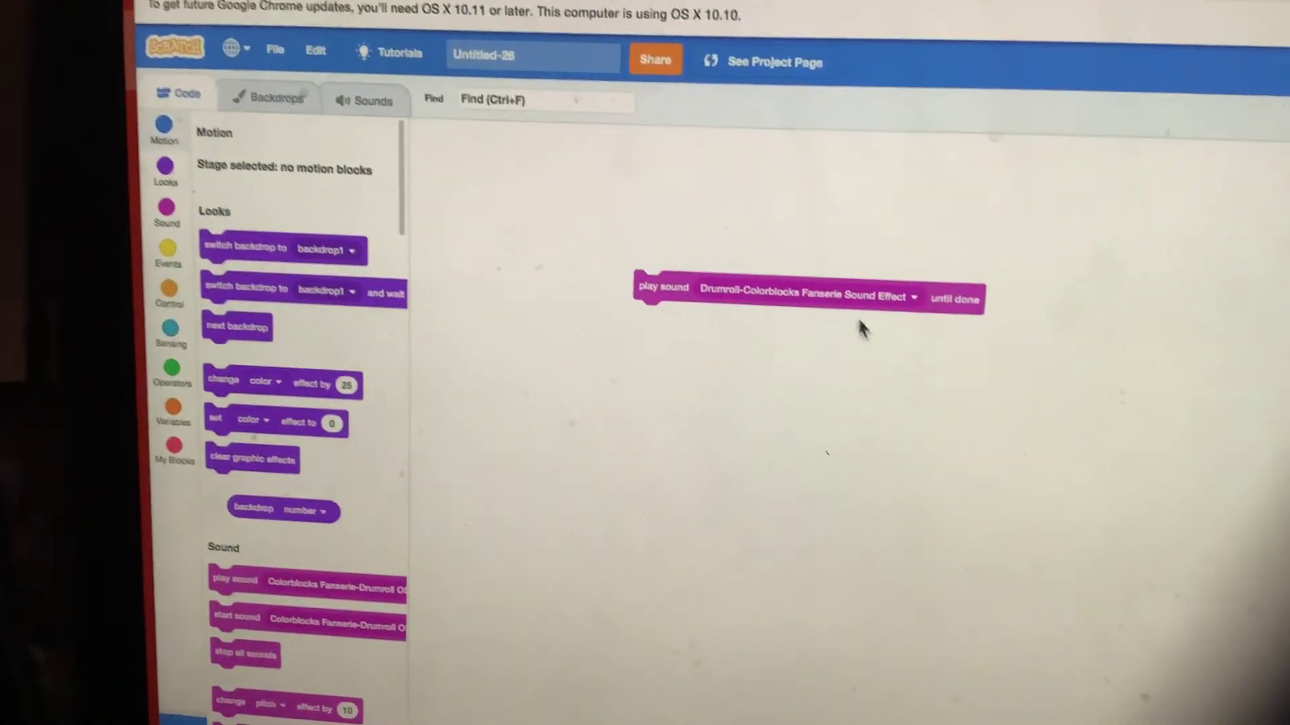
{"action": "left_click", "coordinate": [766, 292]}
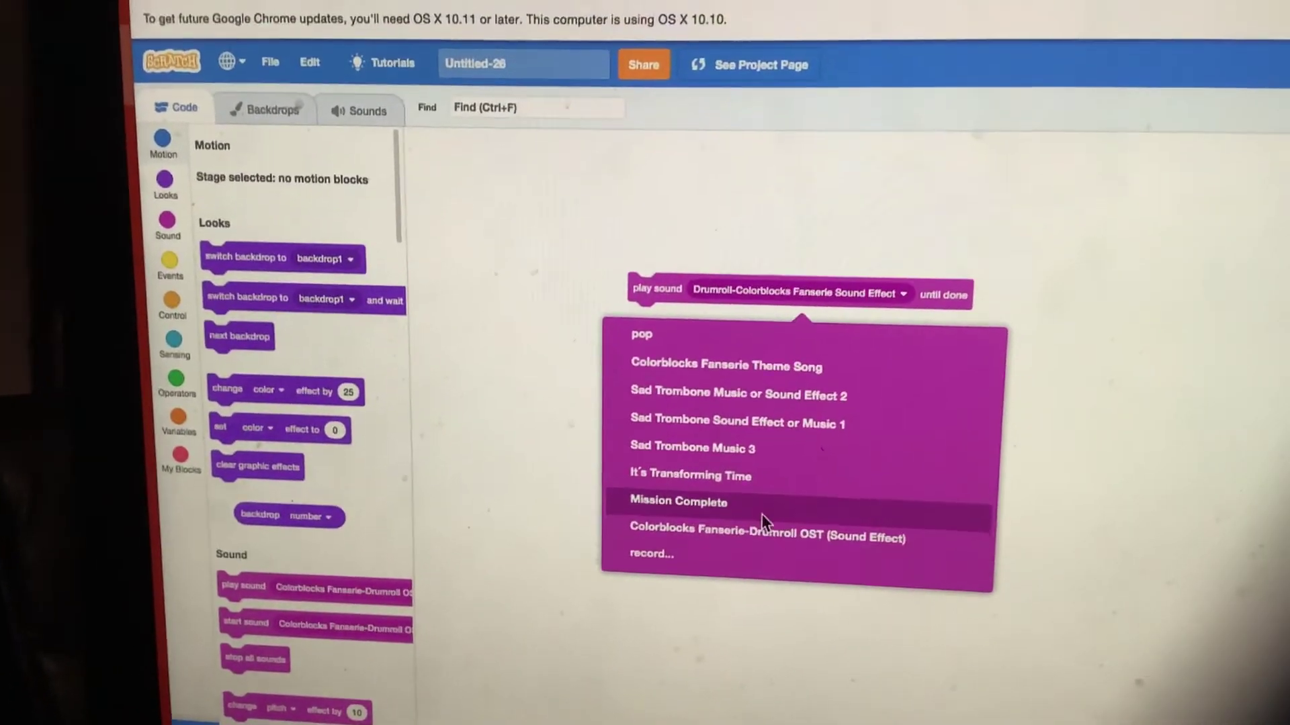
{"action": "left_click", "coordinate": [794, 527]}
{"action": "left_click", "coordinate": [665, 282]}
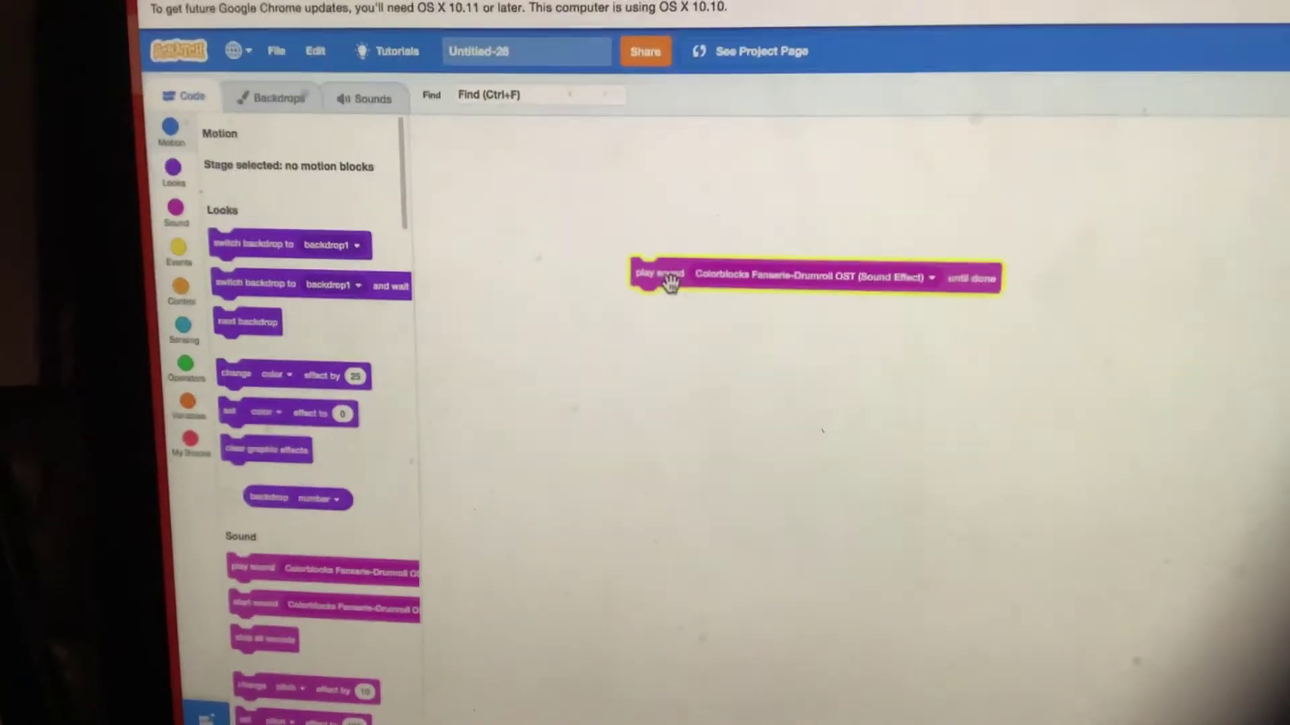